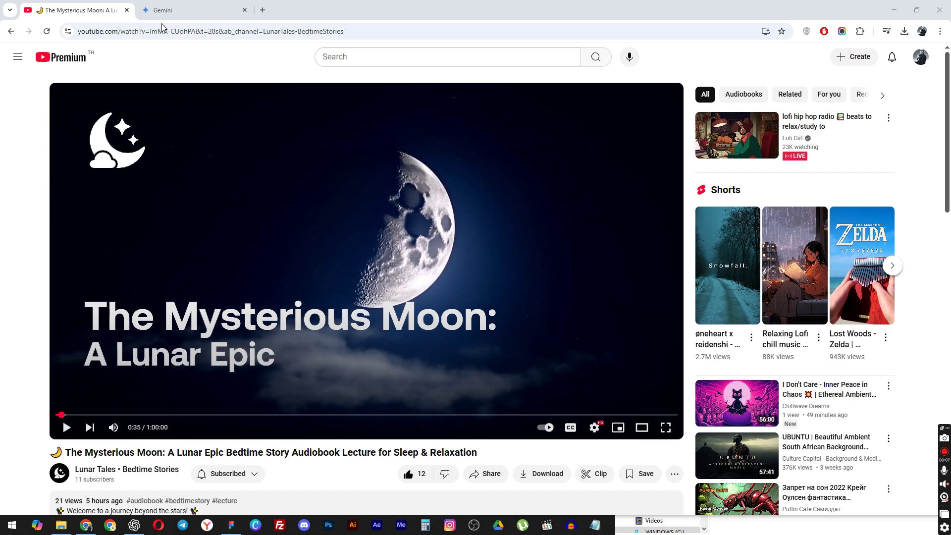
Copy the bare YouTube video URL up to the video ID, then go to Gemini
click(187, 32)
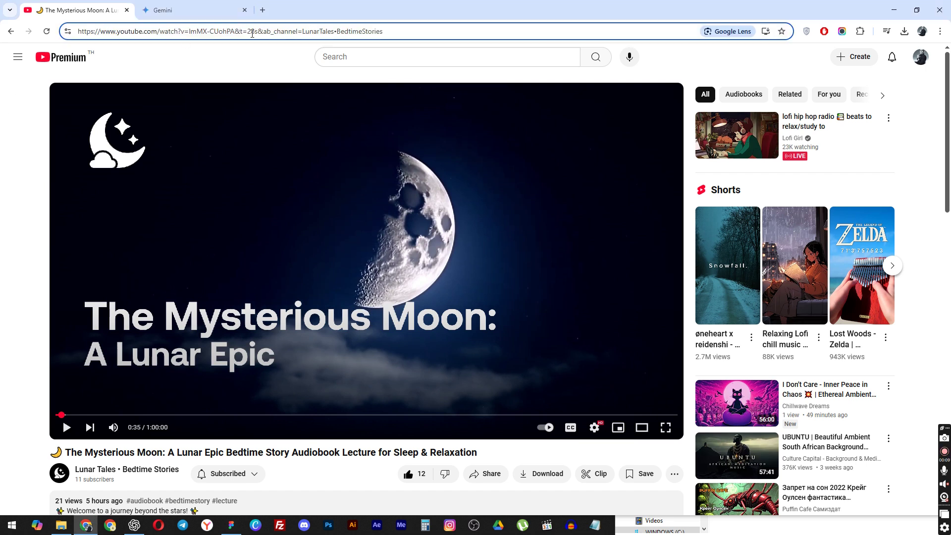
drag(235, 30, 3, 33)
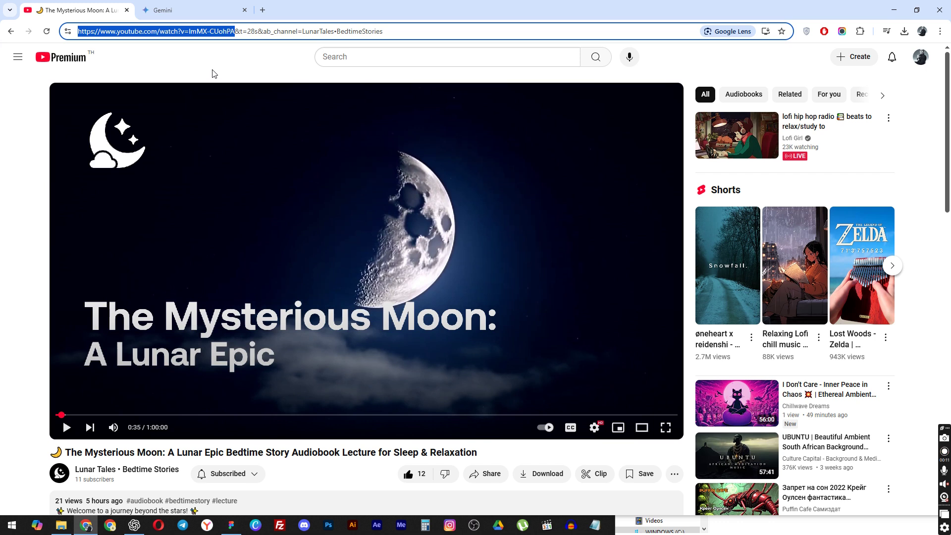
click(191, 10)
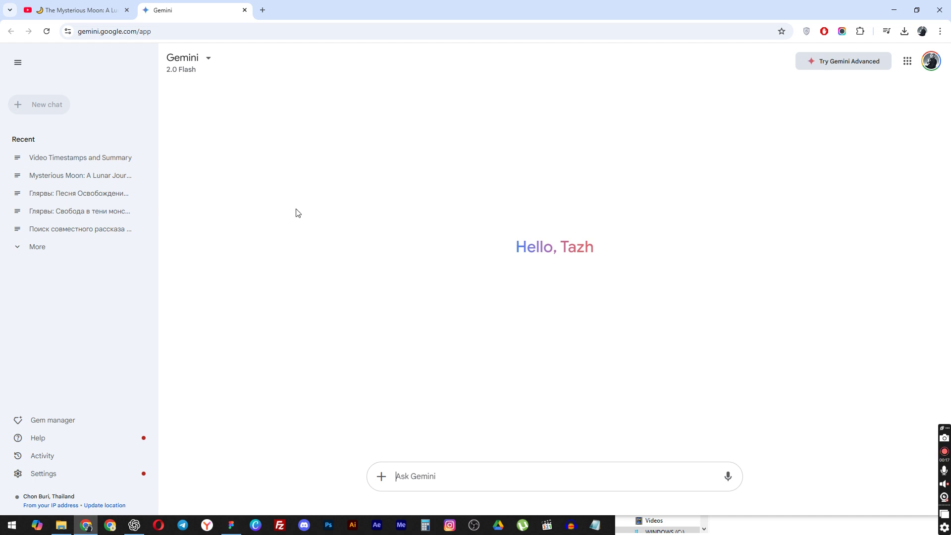
Open Gemini's Settings > Apps page showing Workspace, Flights, Hotels and Maps connections
click(933, 62)
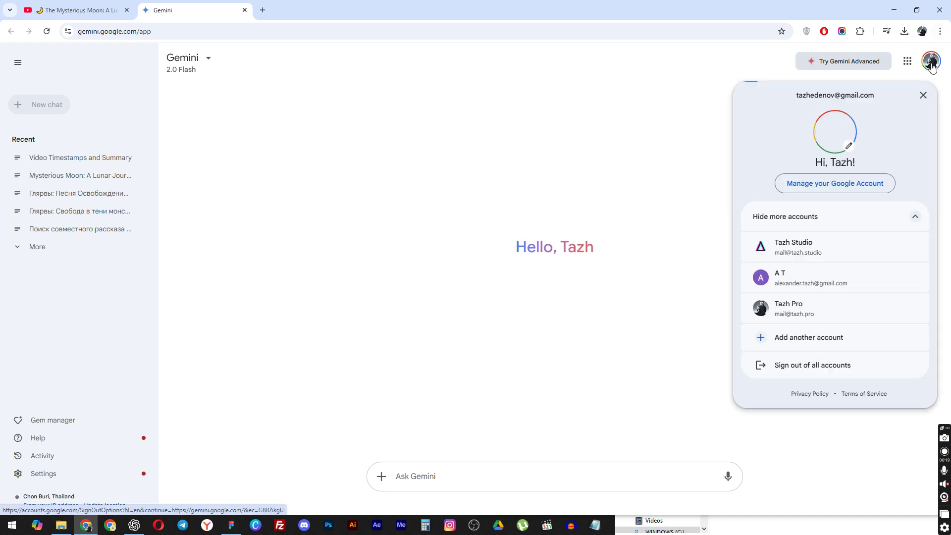
click(539, 207)
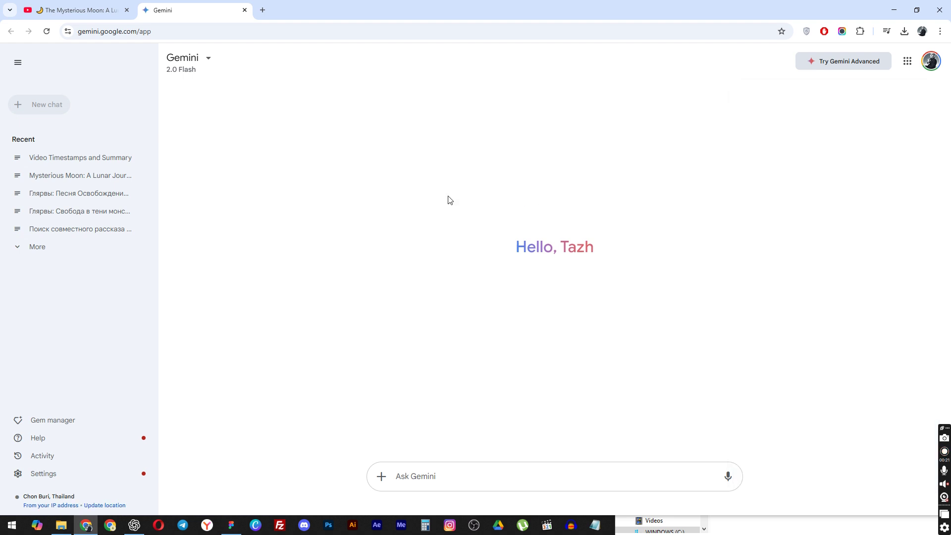
click(15, 64)
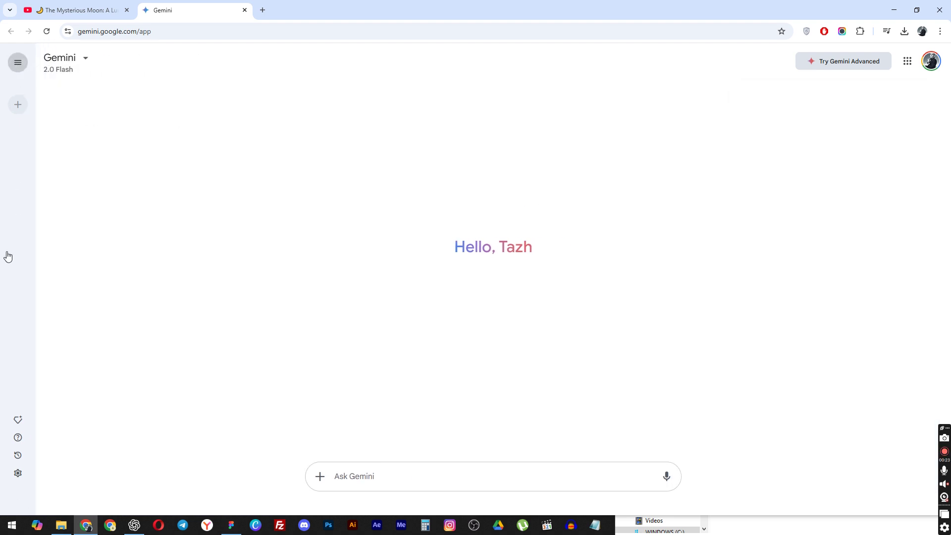
click(41, 474)
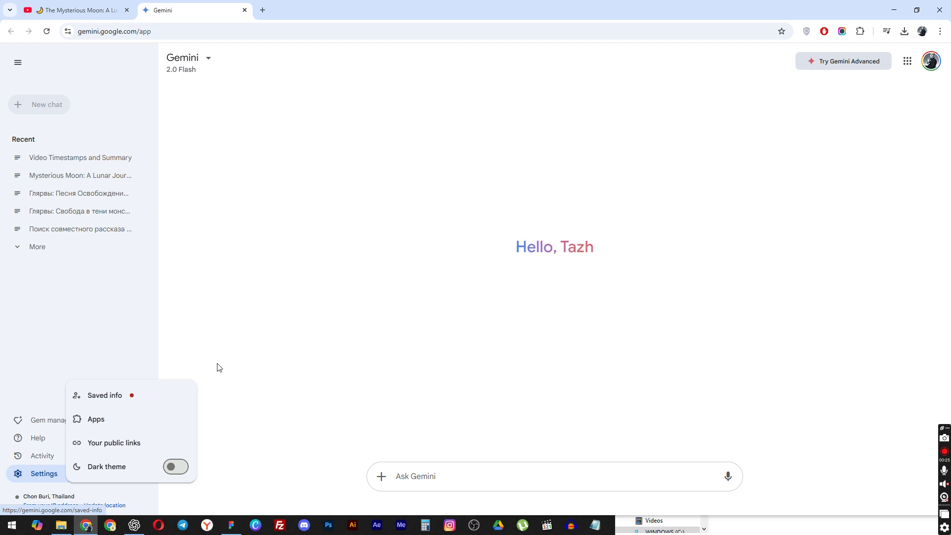
click(111, 423)
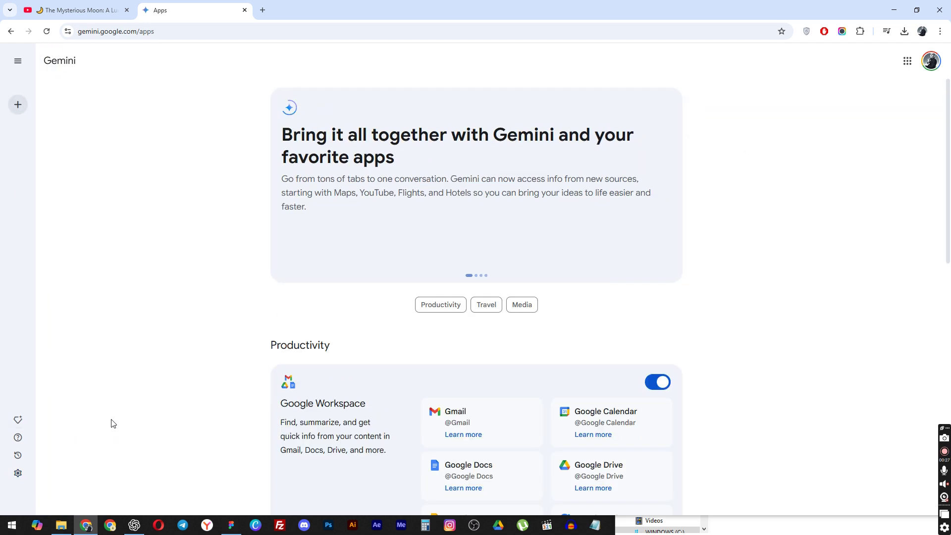
scroll(234, 370, down, 3)
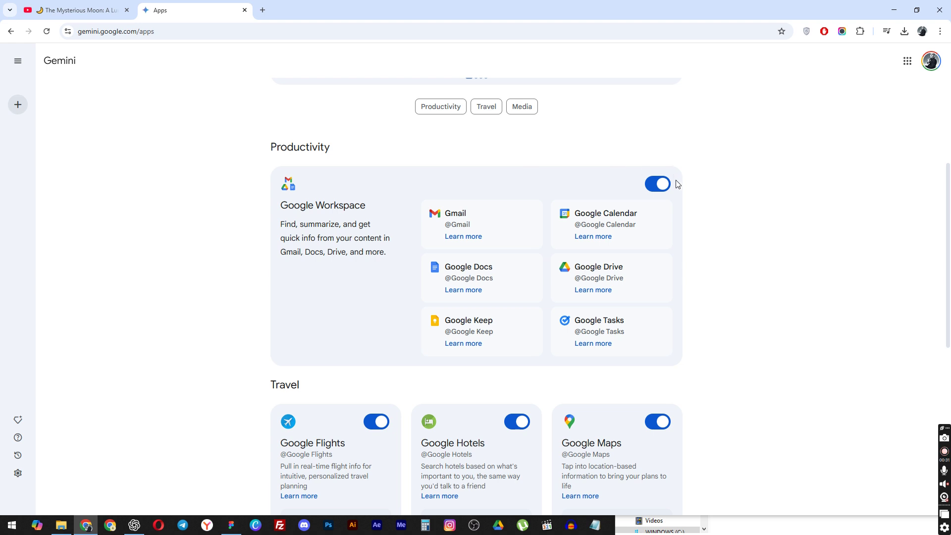
click(660, 185)
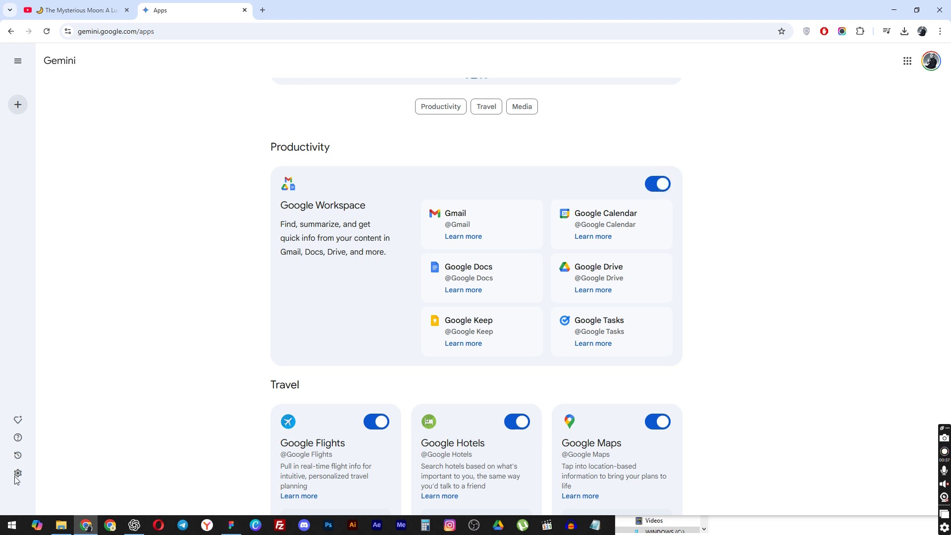
click(18, 60)
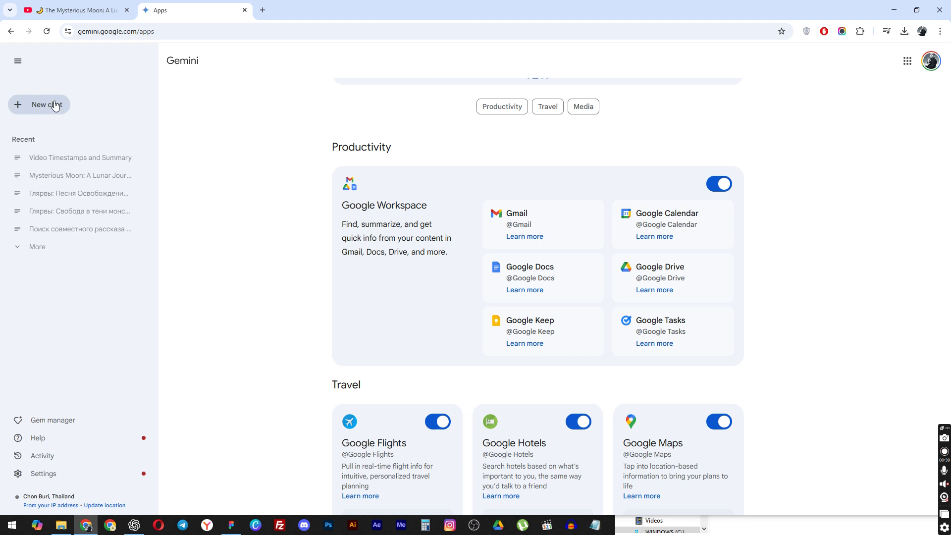
In a new chat, send 'Timestamp my youtube video' with the pasted video link
key(alt+Left)
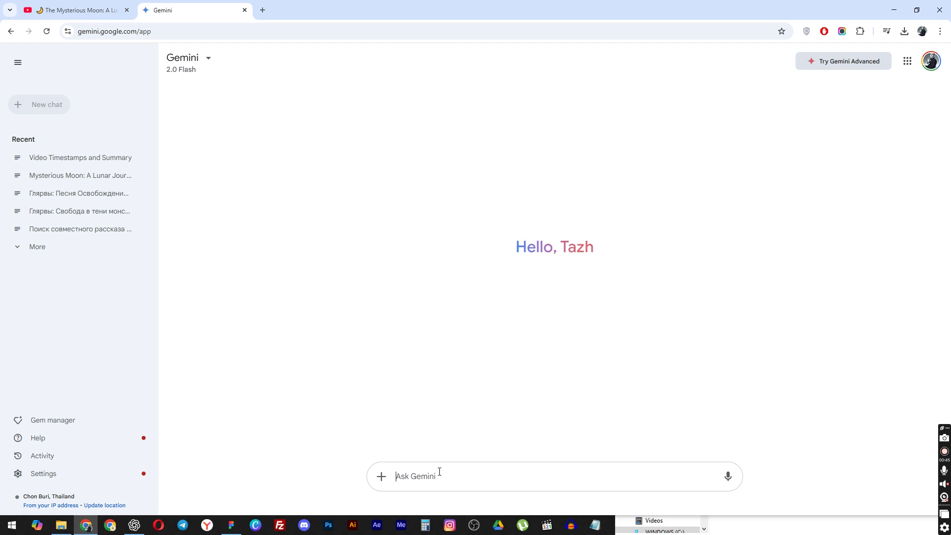
text(Times)
text(tamp in)
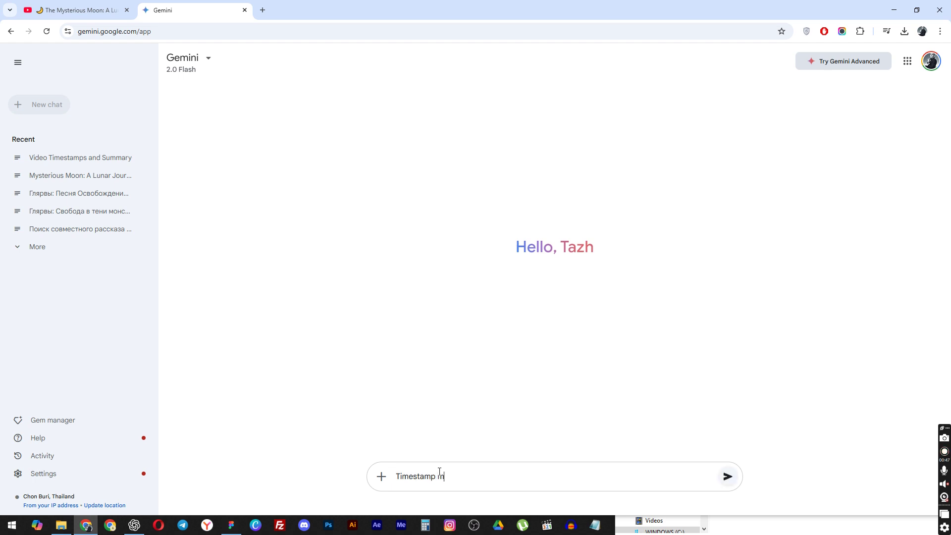
text(you)
text(deo)
text(https://www.youtube.com/watch?v=lmMX-CUohPA)
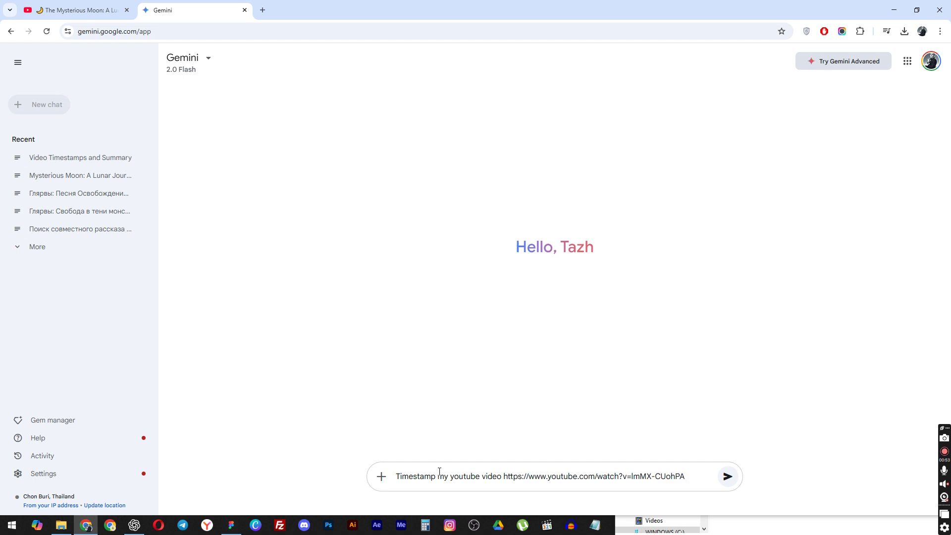
key(Return)
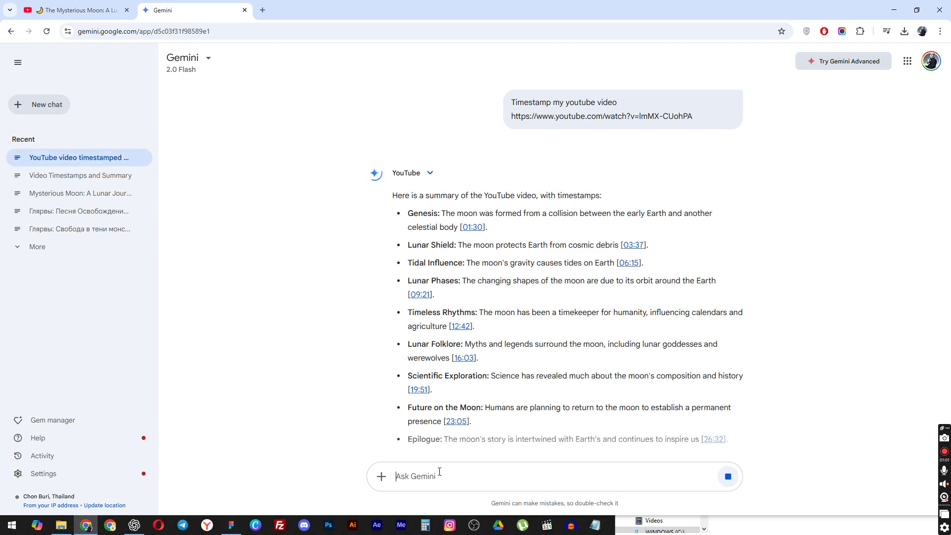
scroll(538, 263, up, 2)
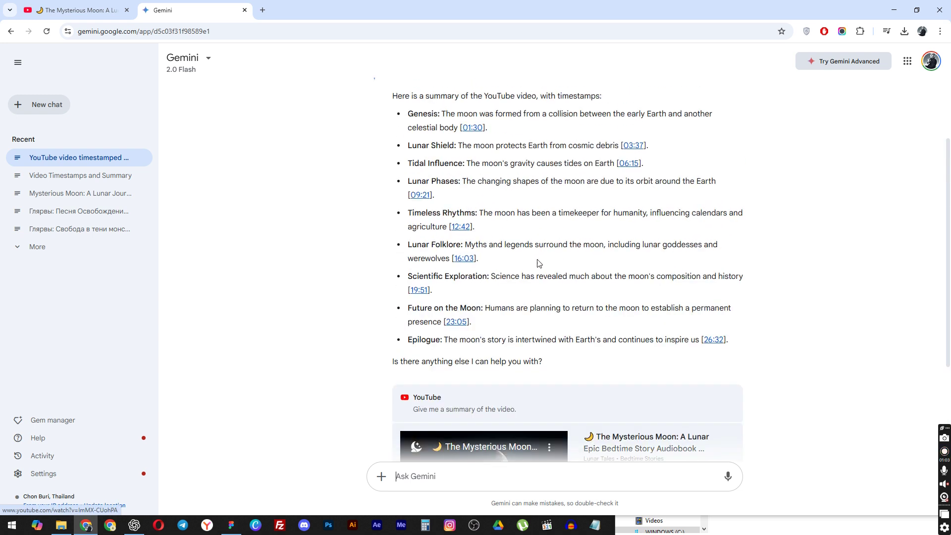
scroll(548, 275, up, 1)
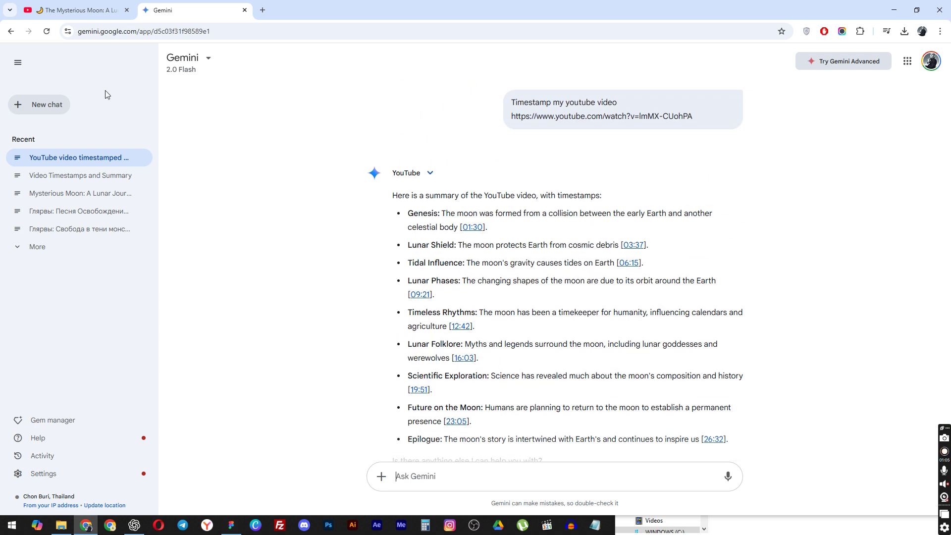
Copy 'Chapters:' through '01:30 - Chapter 1: Genesis' from the YouTube description, then return to Gemini
click(71, 10)
scroll(235, 453, down, 1)
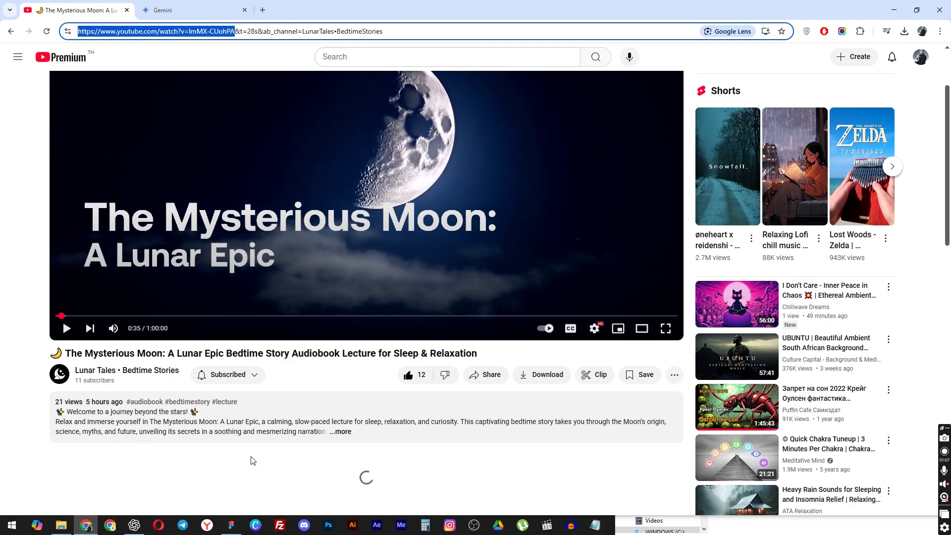
click(340, 431)
scroll(162, 330, down, 2)
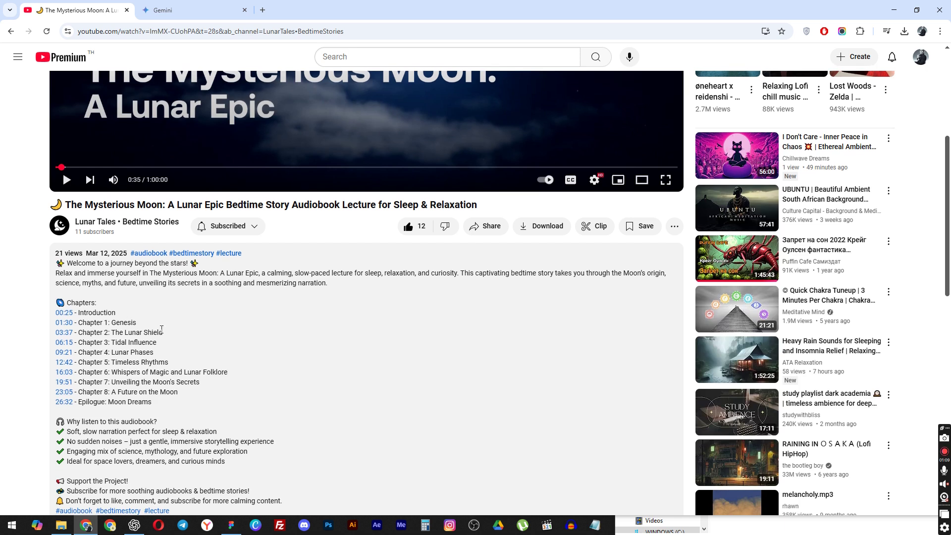
drag(137, 322, 59, 303)
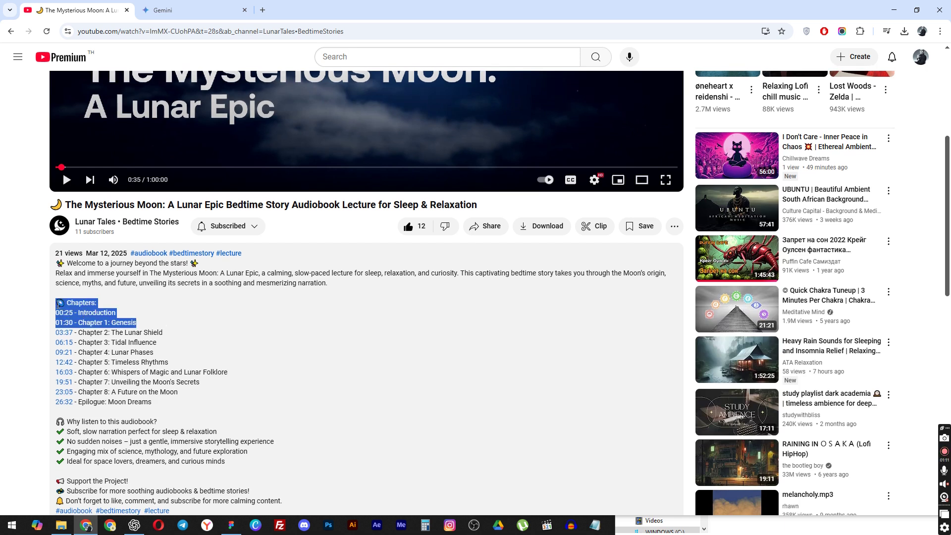
click(185, 12)
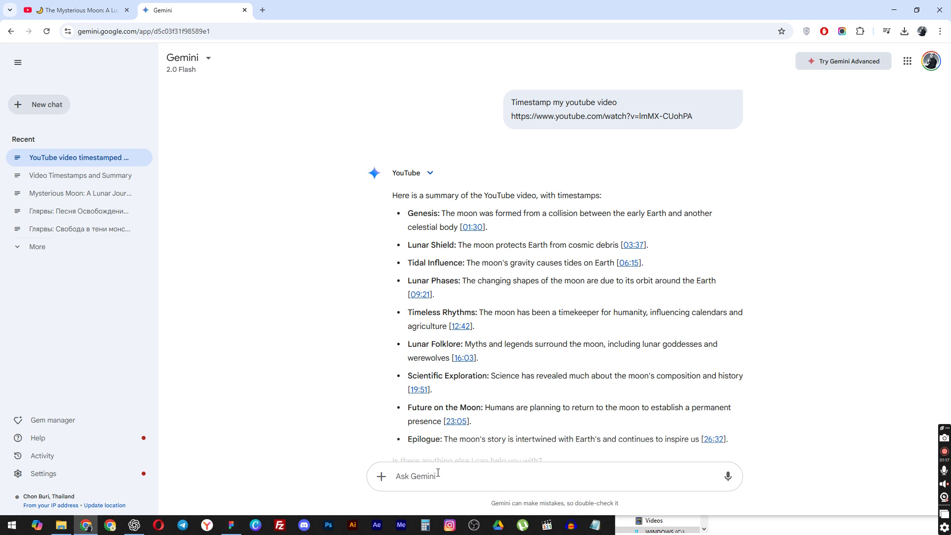
text(Format it)
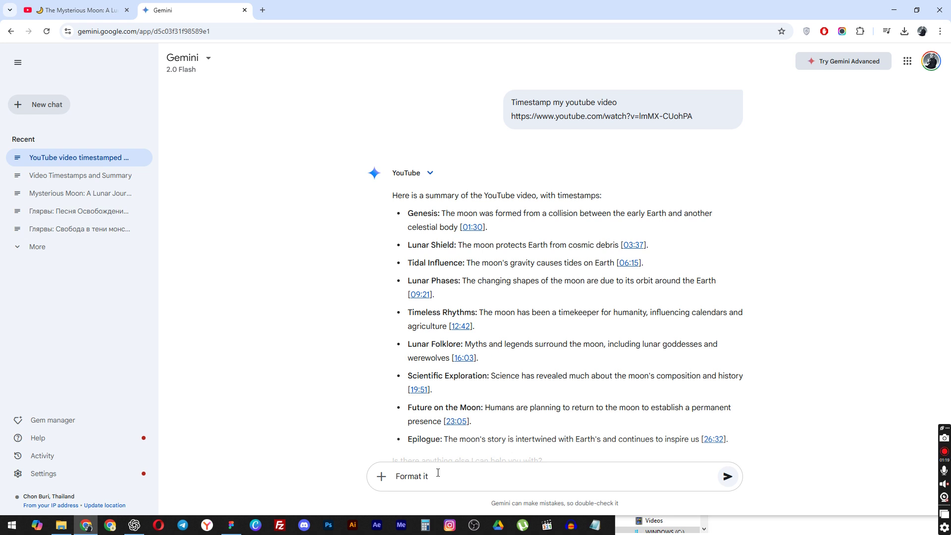
text( in this way:)
Send a request with the '01:30 - Chapter 1: Genesis' format example, minus 'Chapters:'
key(shift+Return)
key(shift+Return)
text(Chapters:00:25 - Introduction01:30 - Chapter 1: Genesis)
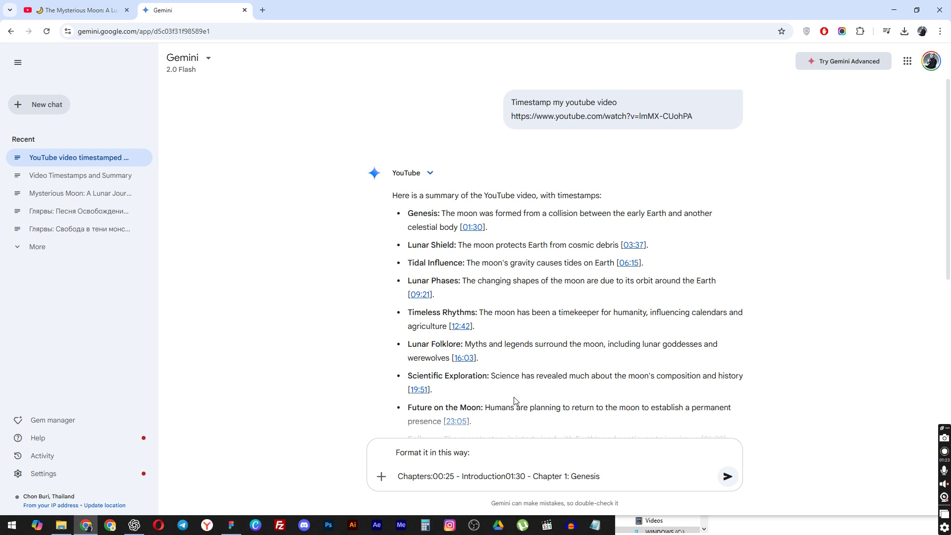
drag(435, 475, 395, 476)
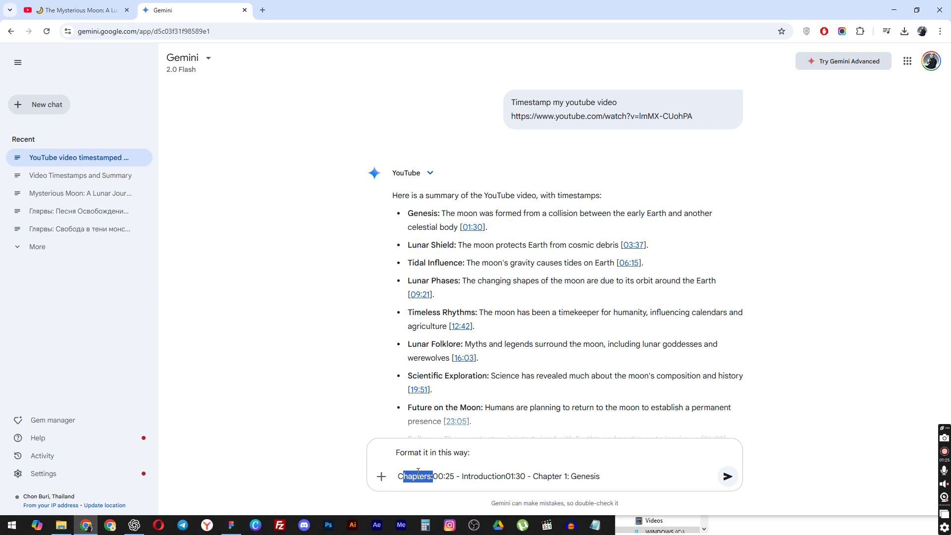
key(BackSpace)
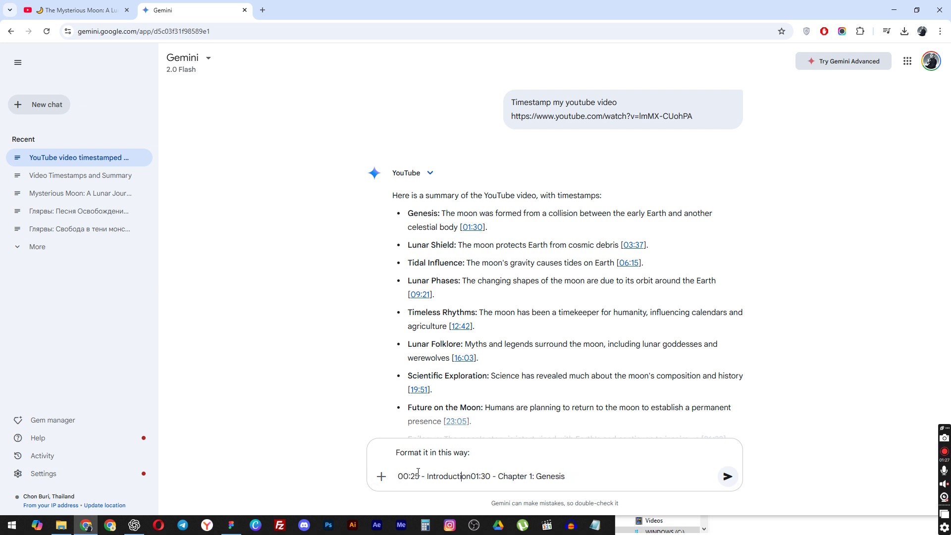
key(shift+Return)
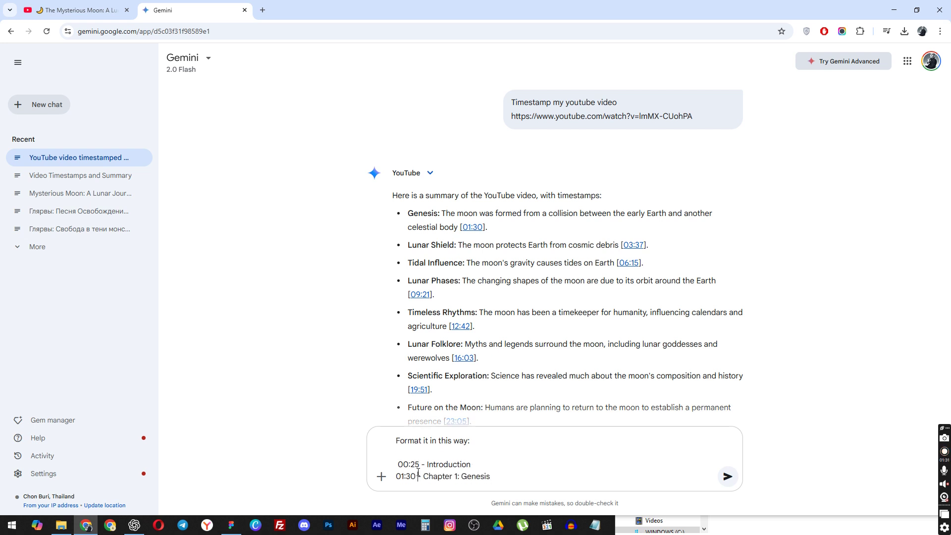
key(Return)
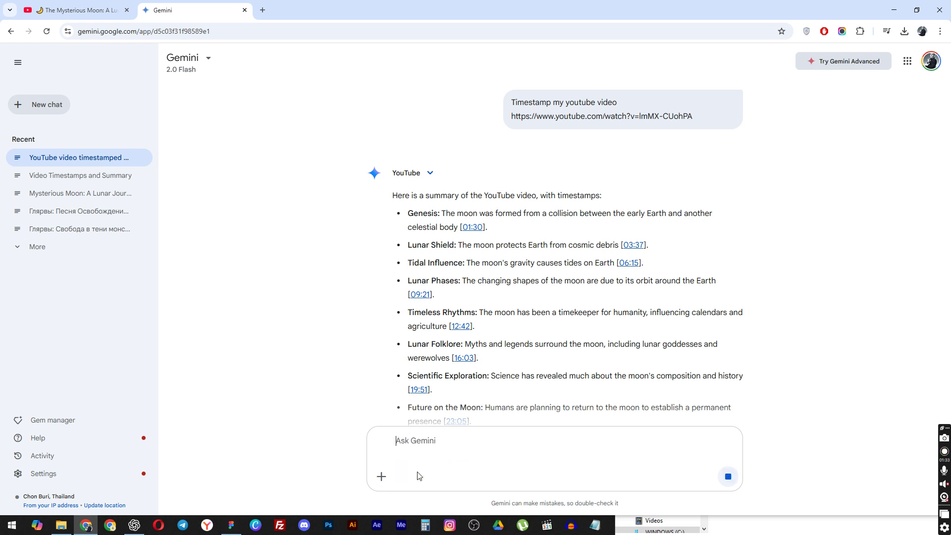
mouse_move(679, 116)
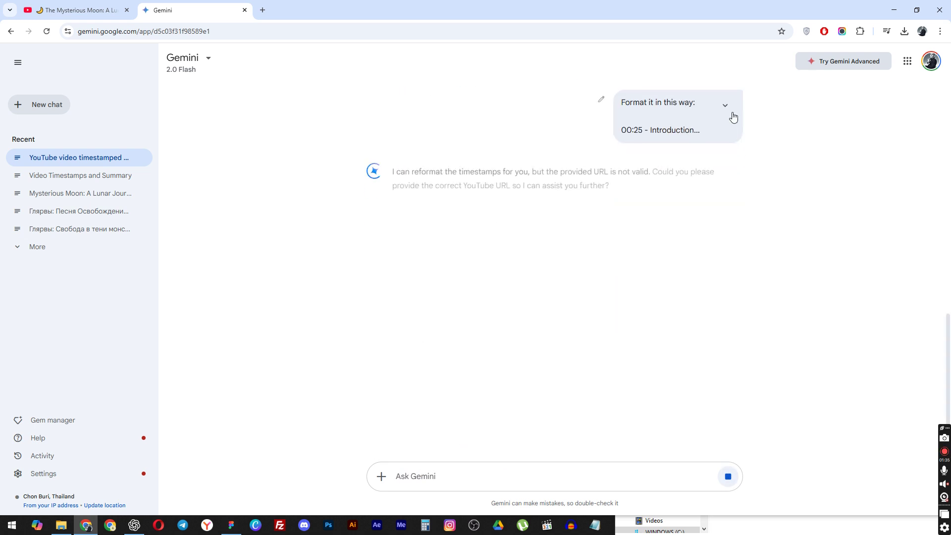
Copy the sent request's full text back into the Ask Gemini box
click(727, 107)
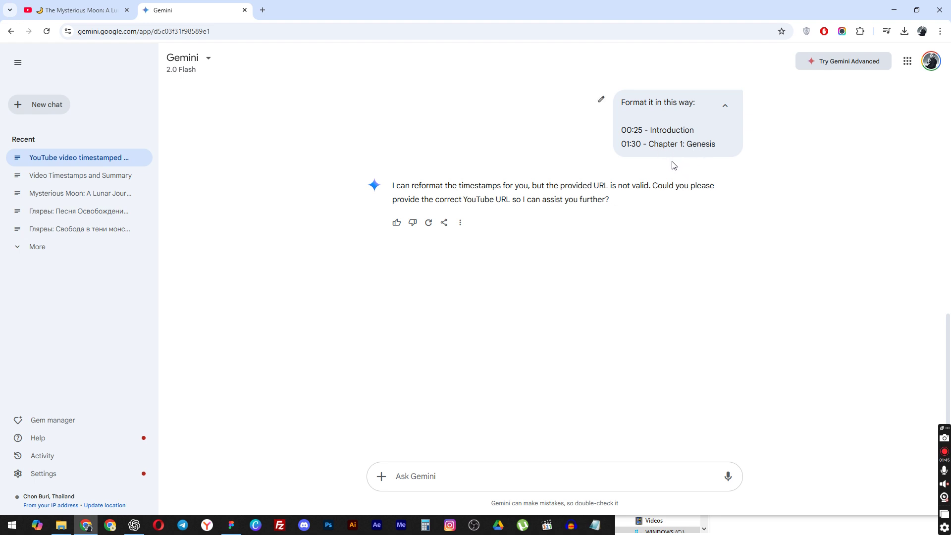
scroll(645, 342, up, 2)
scroll(645, 357, up, 3)
scroll(661, 327, down, 3)
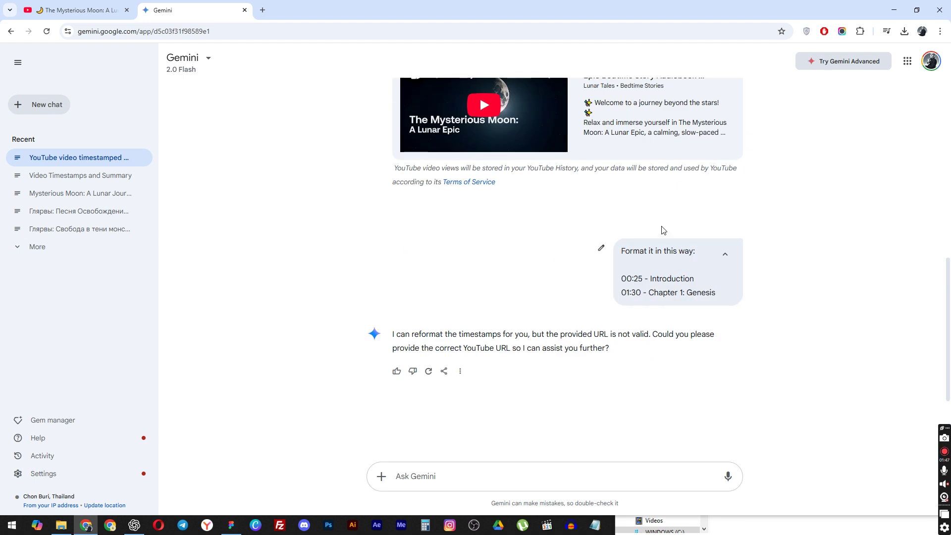
drag(621, 250, 713, 291)
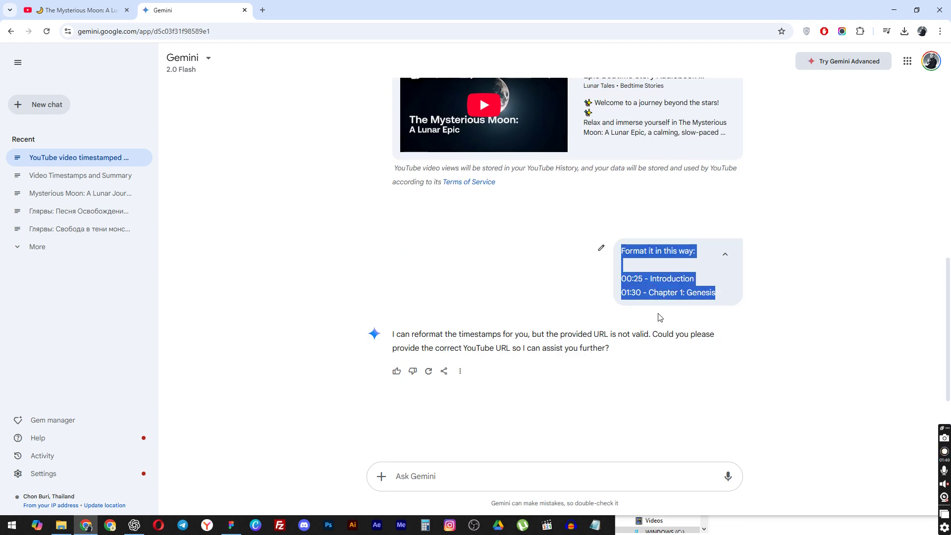
click(428, 468)
text(Format it in this way:  00:25 - Introduction 01:30 - Chapter 1: Genesis)
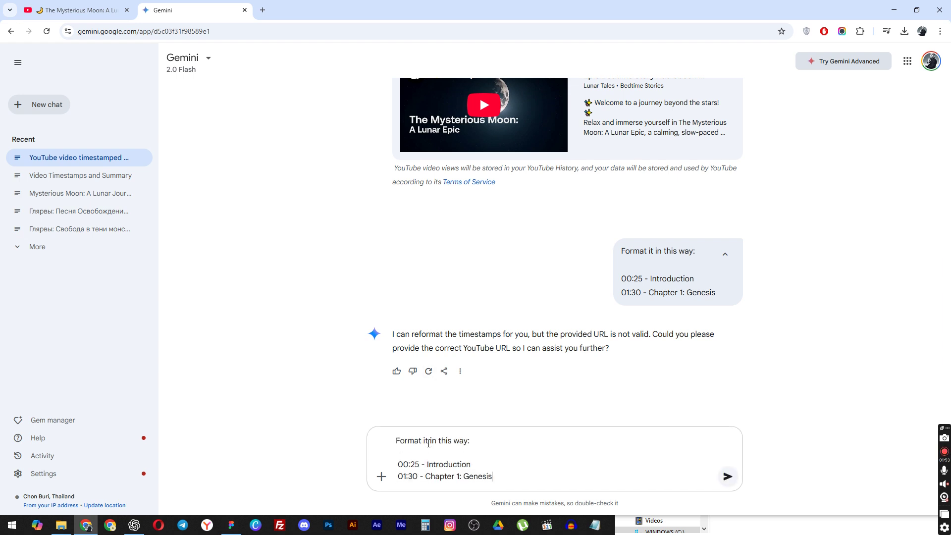
drag(426, 440, 476, 440)
Resend the prompt starting 'Reformat the timestamps in this way:' and select the nine returned chapters
click(478, 439)
triple_click(416, 440)
text(Reform)
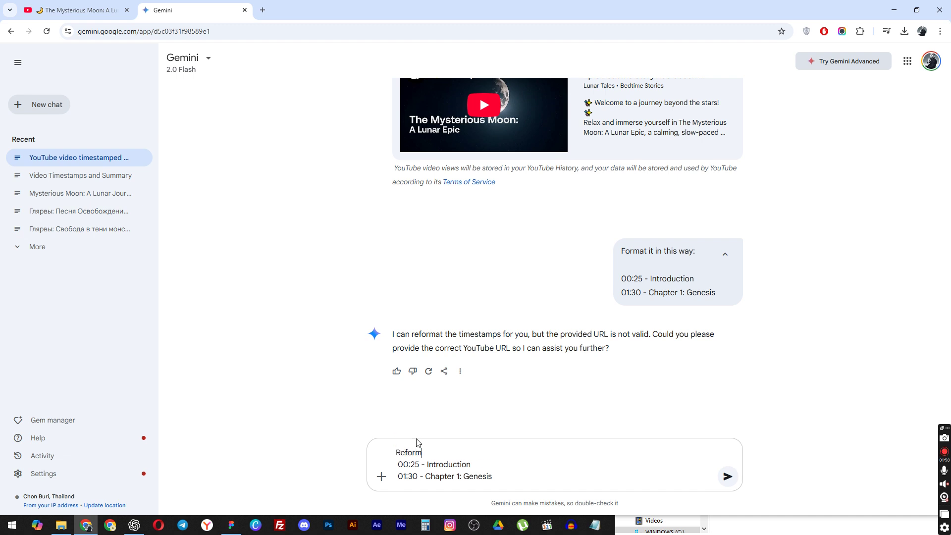
text(at the timestamps )
text(in this)
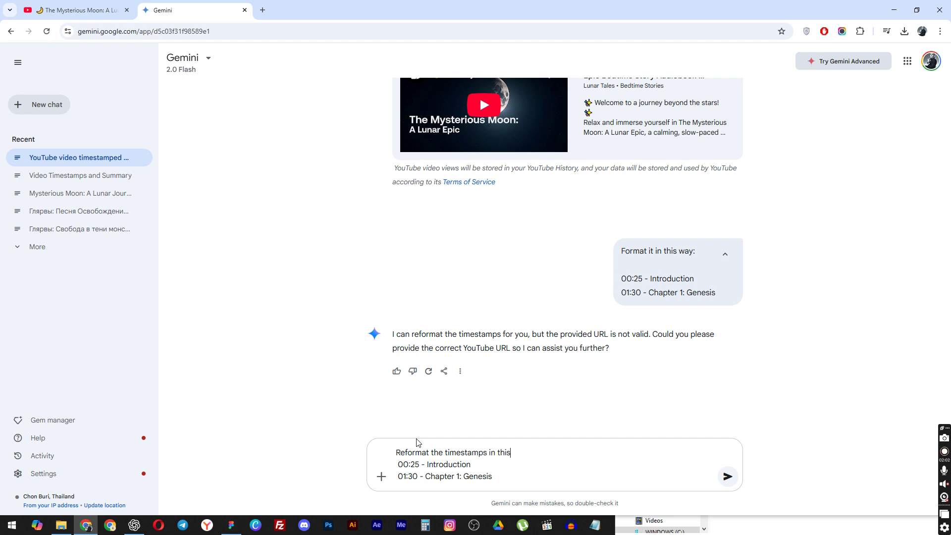
text( way:)
key(Return)
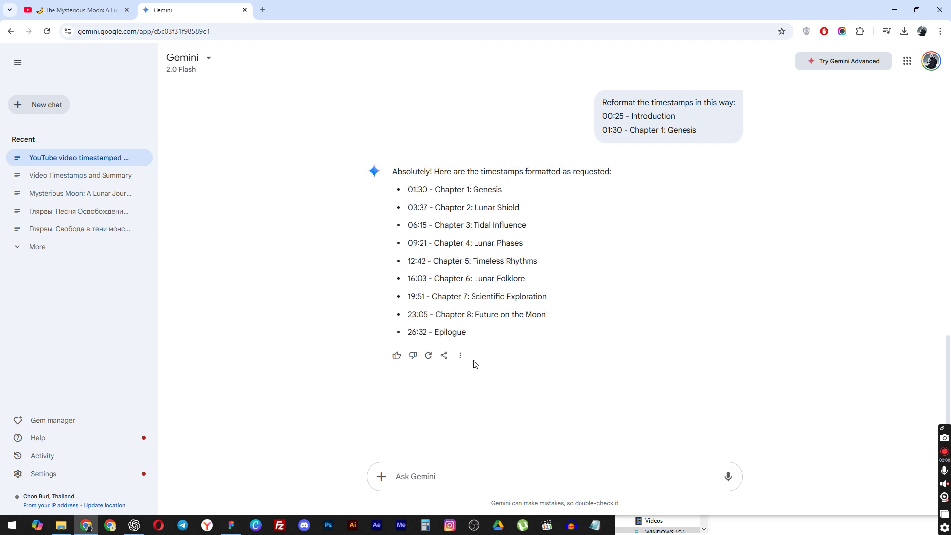
drag(482, 335, 407, 194)
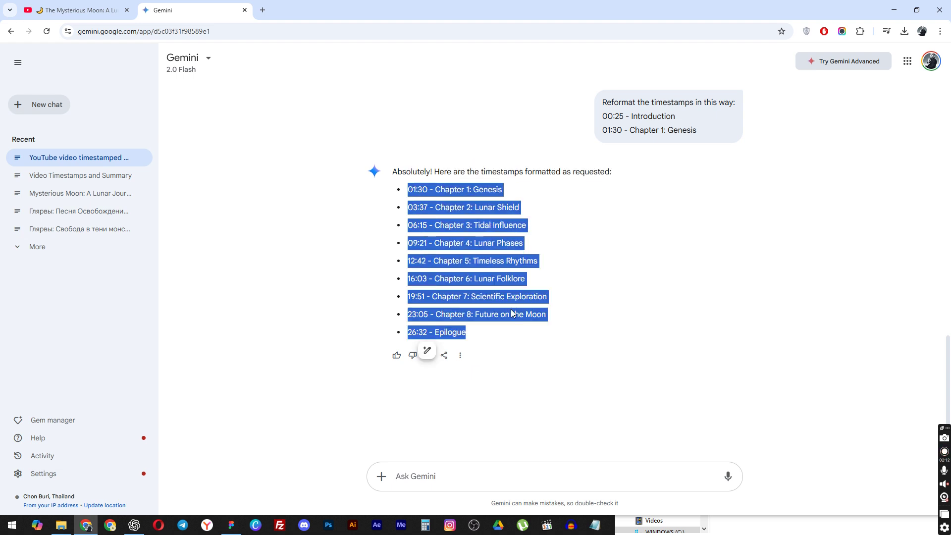
click(82, 10)
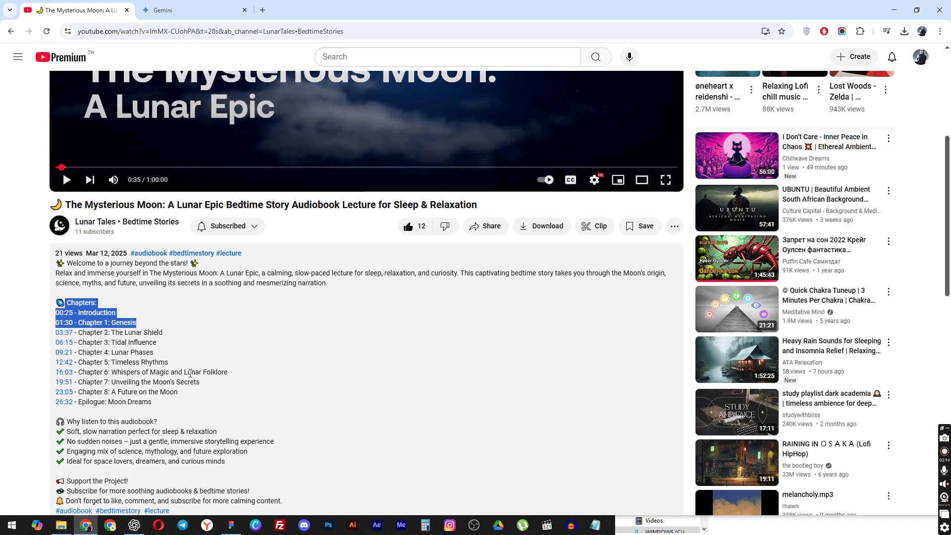
Test the description's 12:42 and 23:05 chapter links, pausing after each, then return to Gemini
click(141, 327)
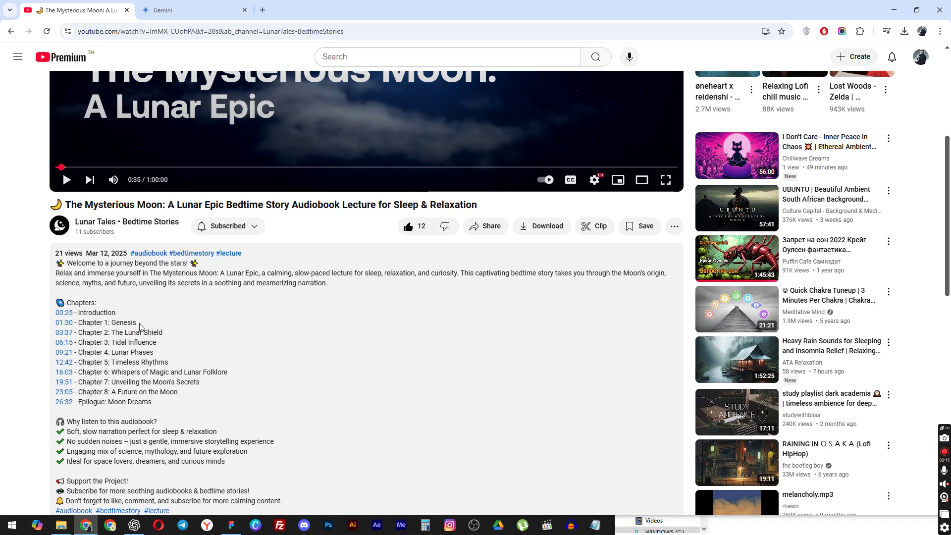
click(64, 362)
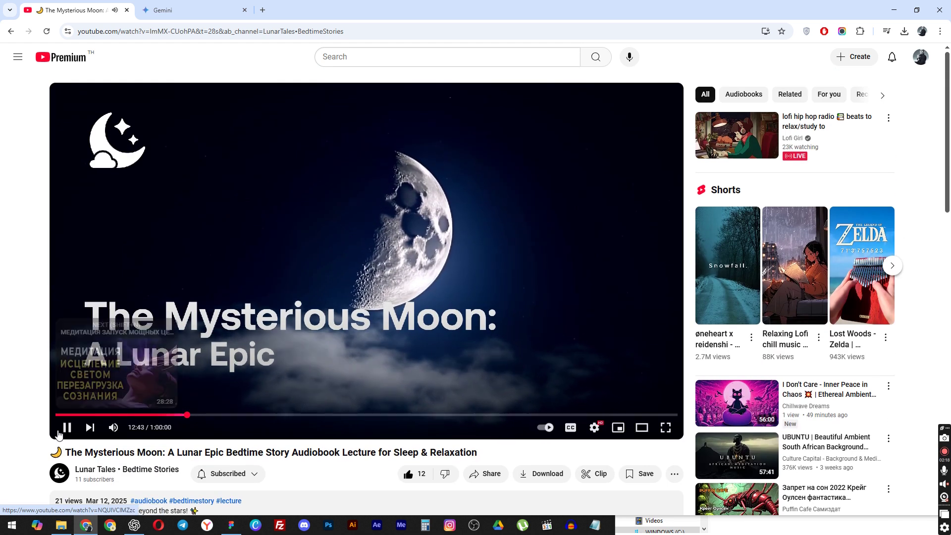
click(67, 427)
scroll(67, 416, down, 4)
click(65, 344)
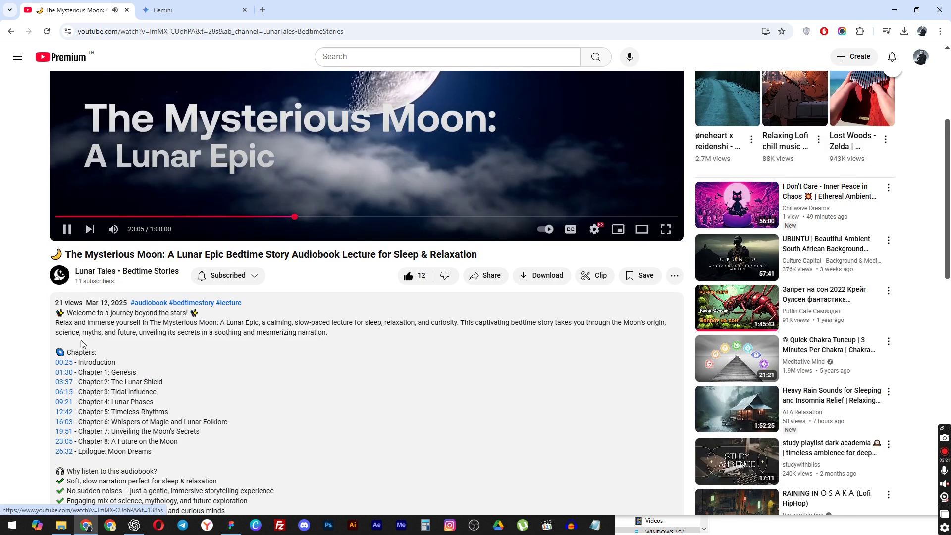
scroll(68, 236, down, 3)
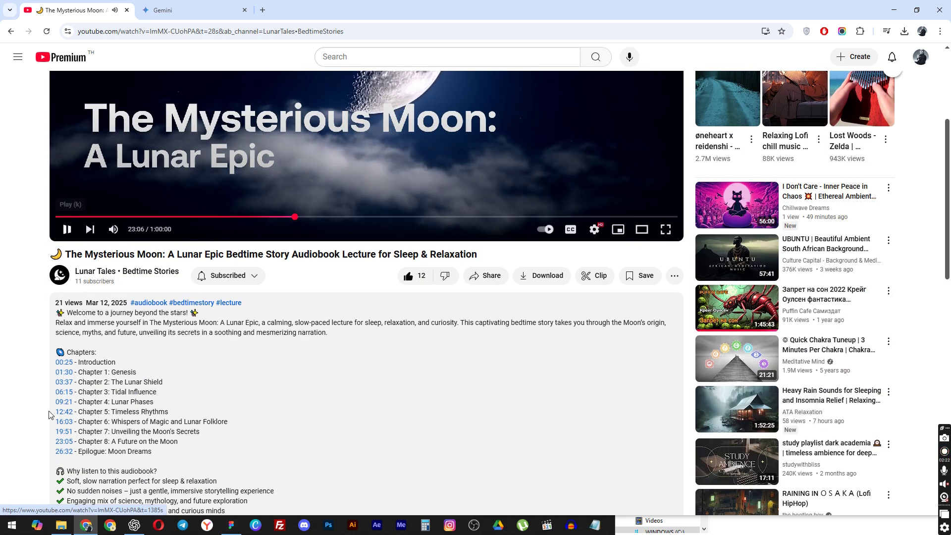
click(62, 442)
scroll(75, 379, down, 2)
scroll(75, 379, down, 1)
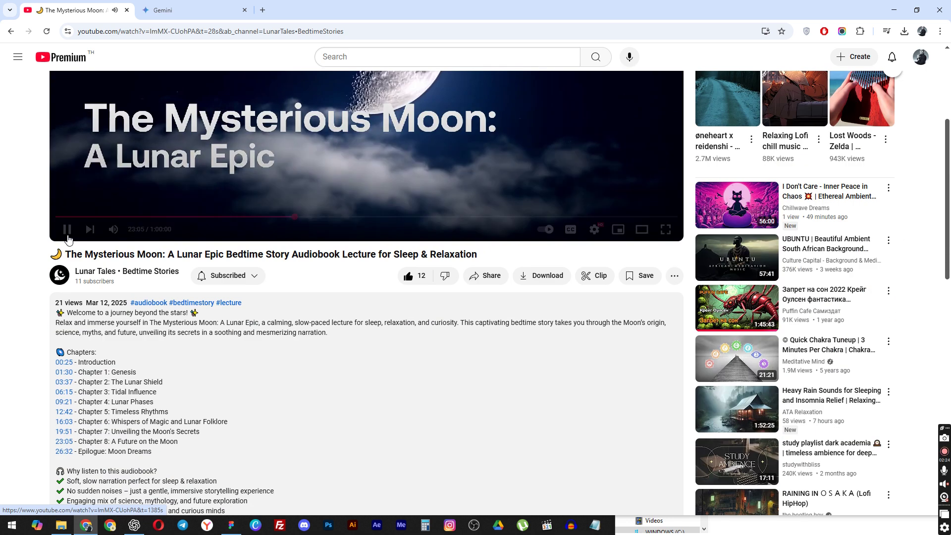
click(67, 229)
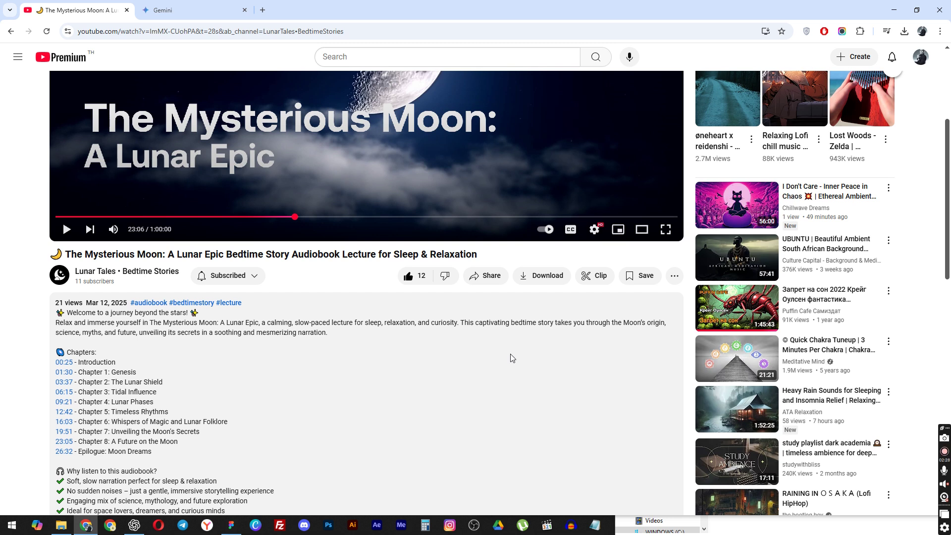
key(ctrl+Tab)
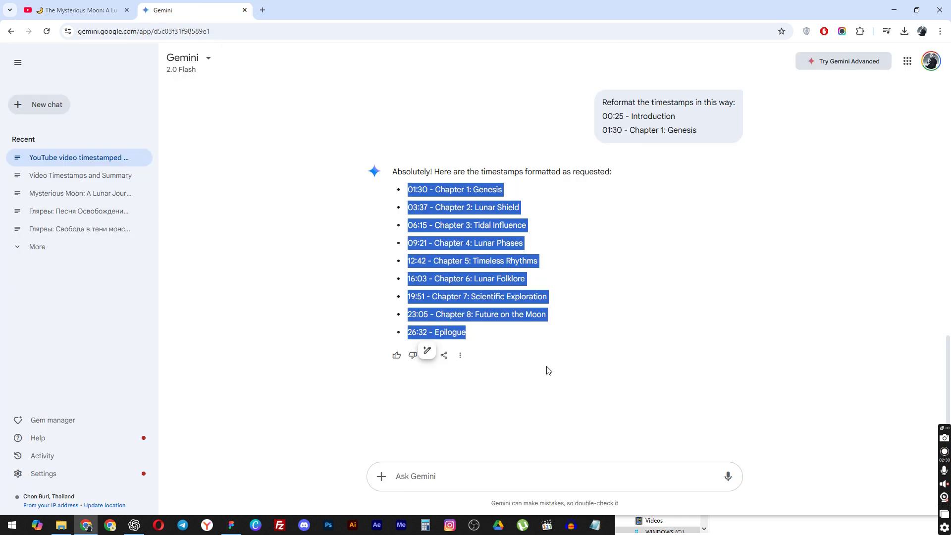